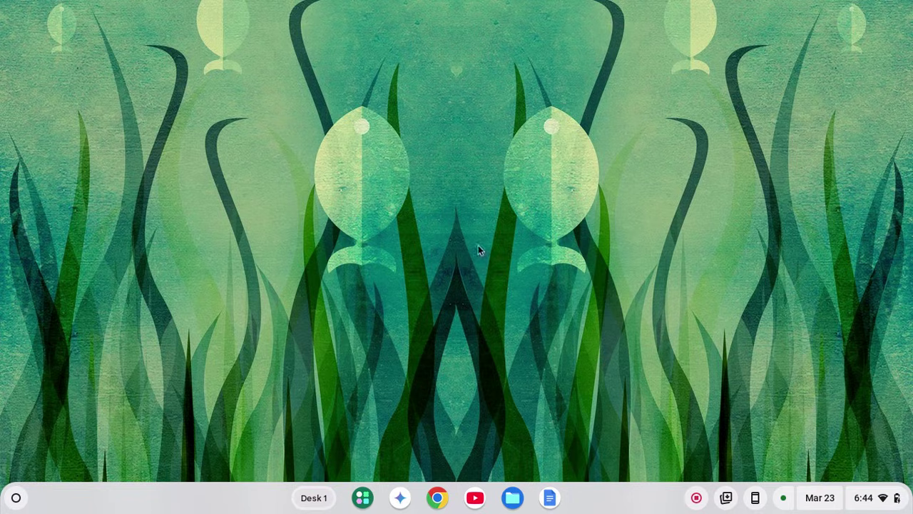
- Open the About ChromeOS page in the Chromebook's Settings
left_click(16, 498)
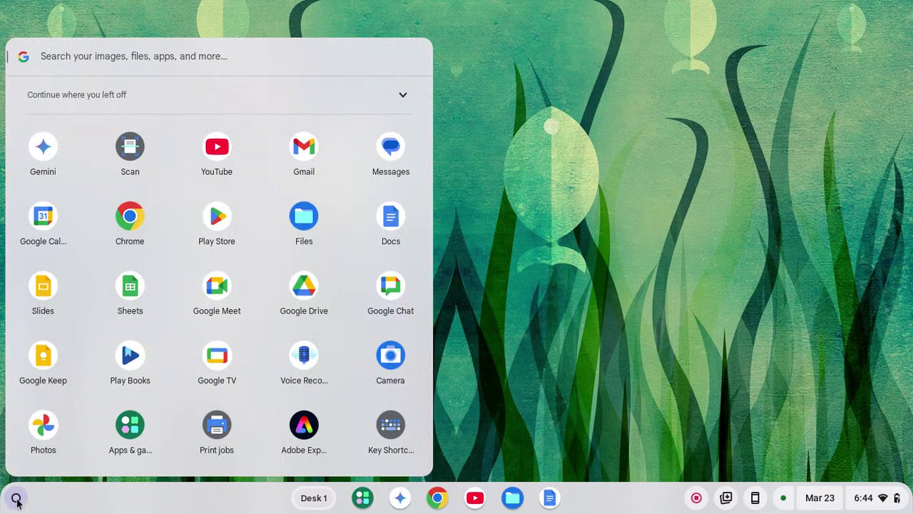
scroll(183, 327, "down", 3)
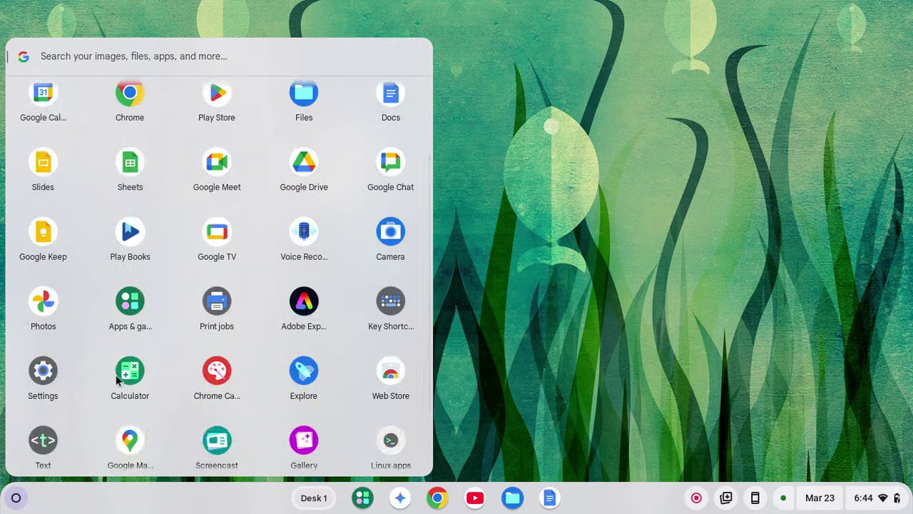
left_click(44, 371)
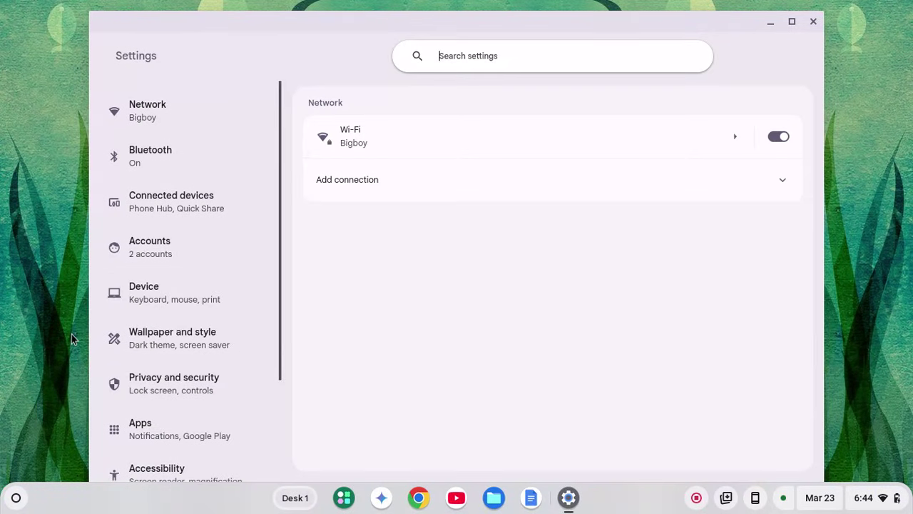
scroll(193, 303, "down", 3)
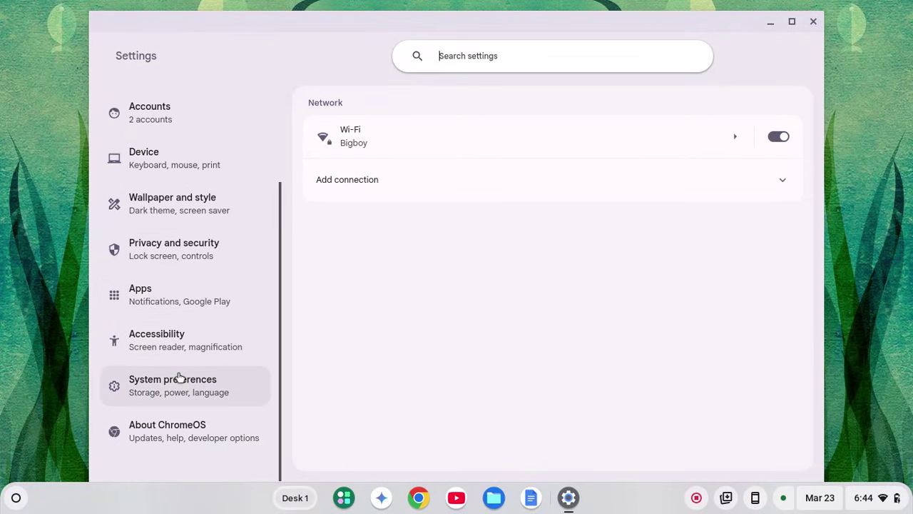
left_click(164, 431)
- Set up and install the Linux development environment with the prefilled username and the recommended 10.0 GB disk size
scroll(446, 241, "down", 1)
scroll(446, 241, "down", 3)
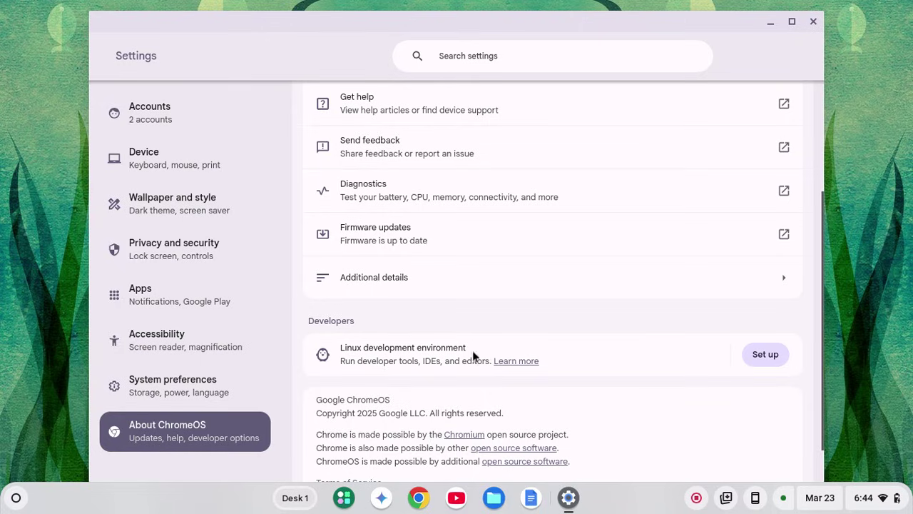
left_click(765, 357)
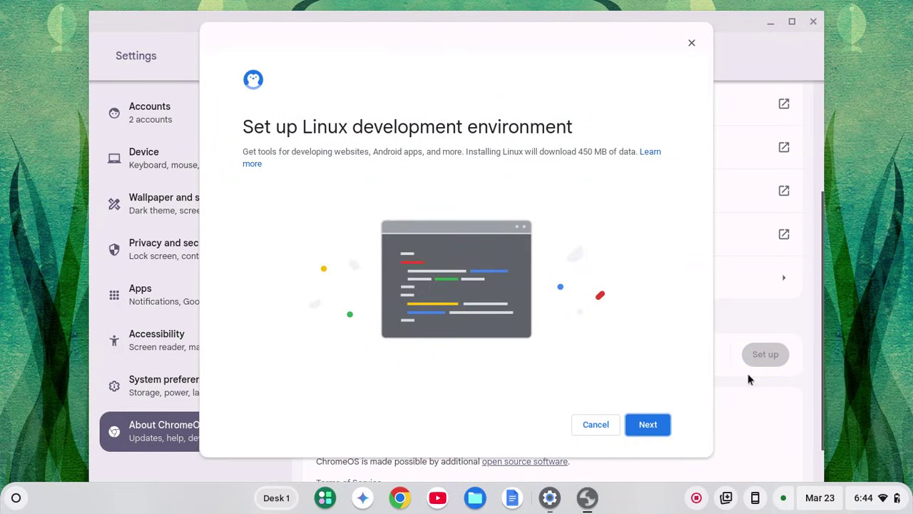
left_click(647, 428)
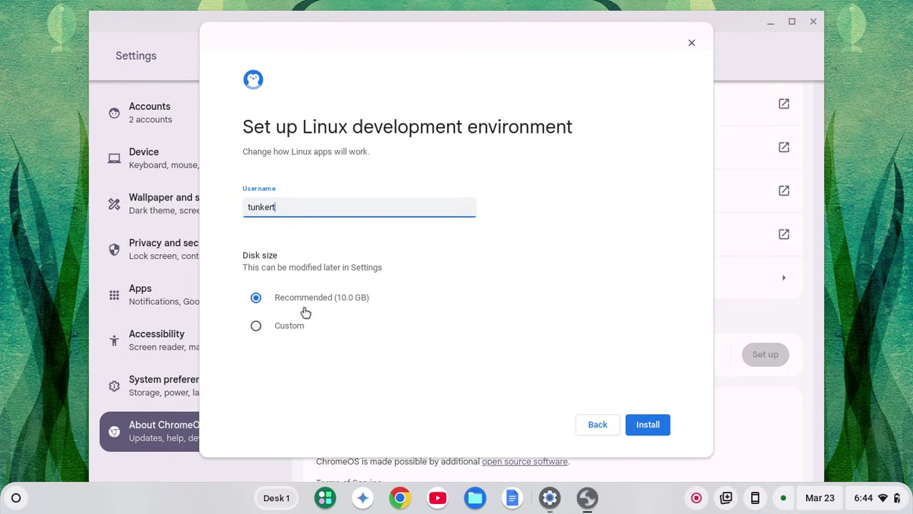
left_click(642, 435)
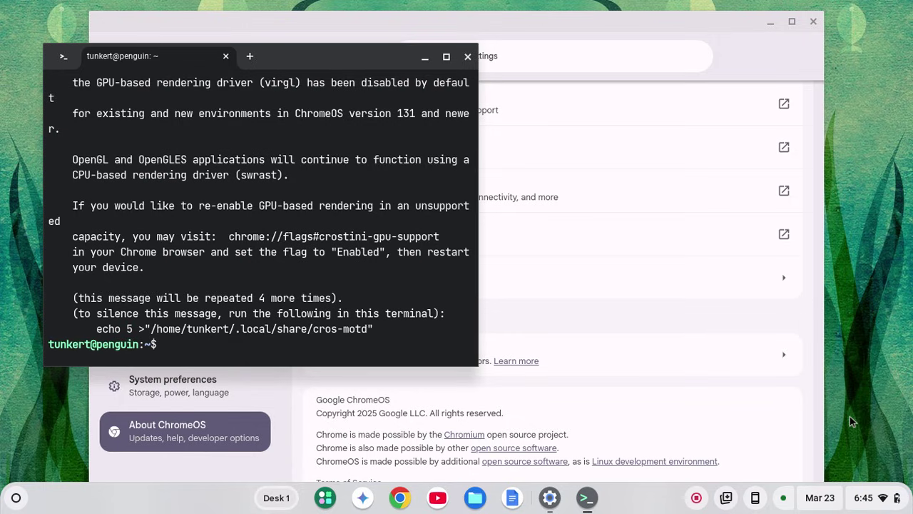
- Review the terminal's startup notice and update all Linux packages with "sudo apt-get update && sudo apt-get dist-upgrade -y"
scroll(357, 193, "up", 1)
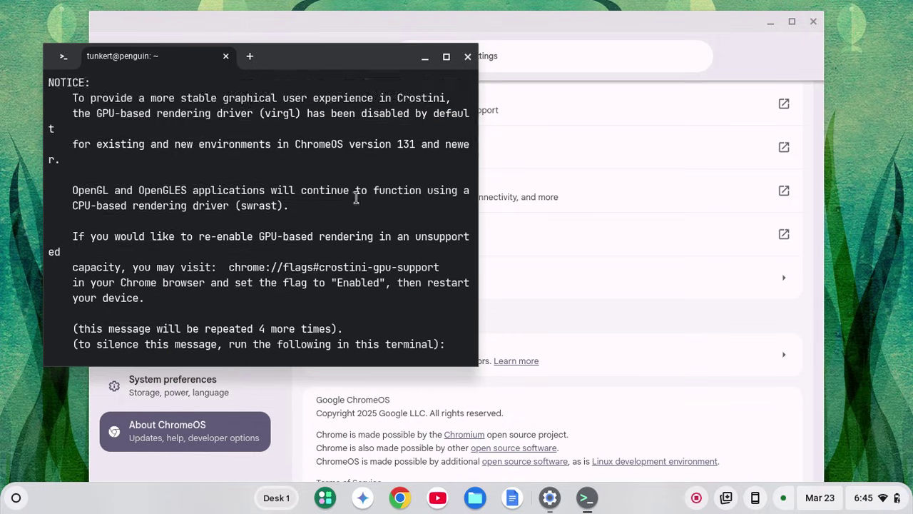
scroll(289, 178, "down", 1)
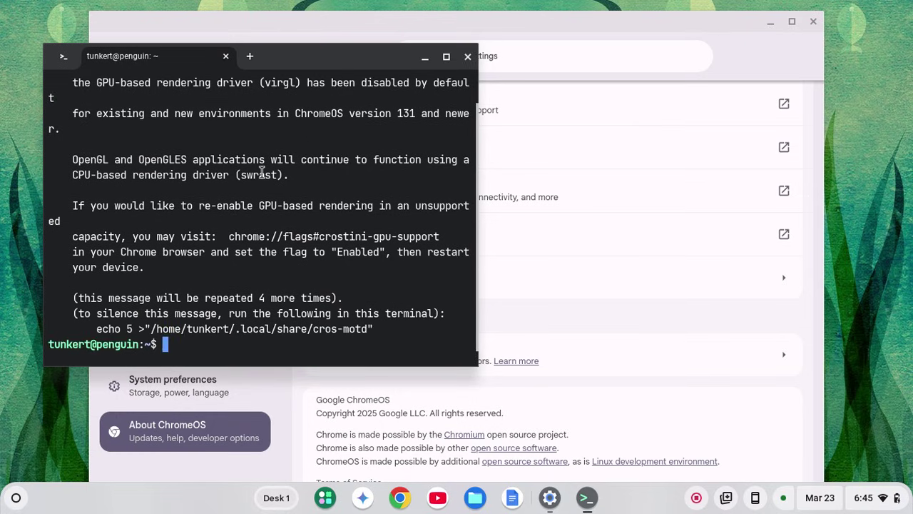
scroll(262, 172, "up", 1)
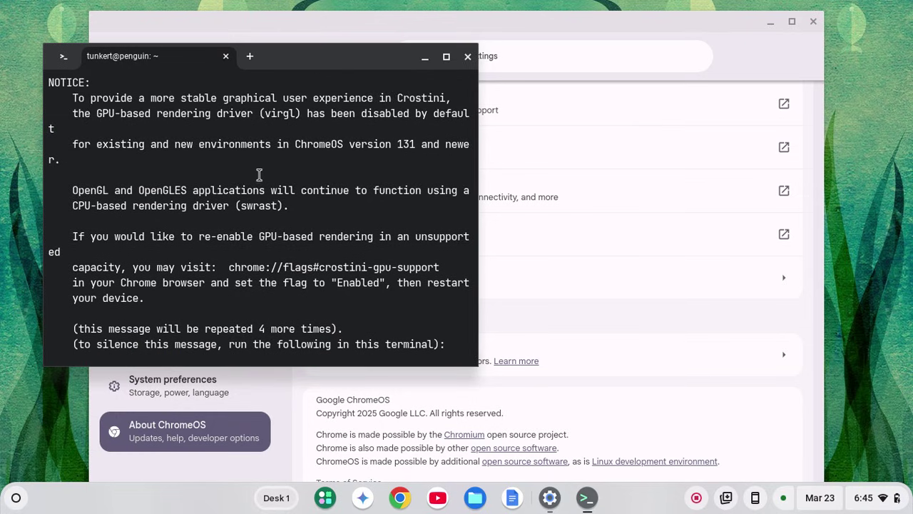
scroll(254, 183, "down", 1)
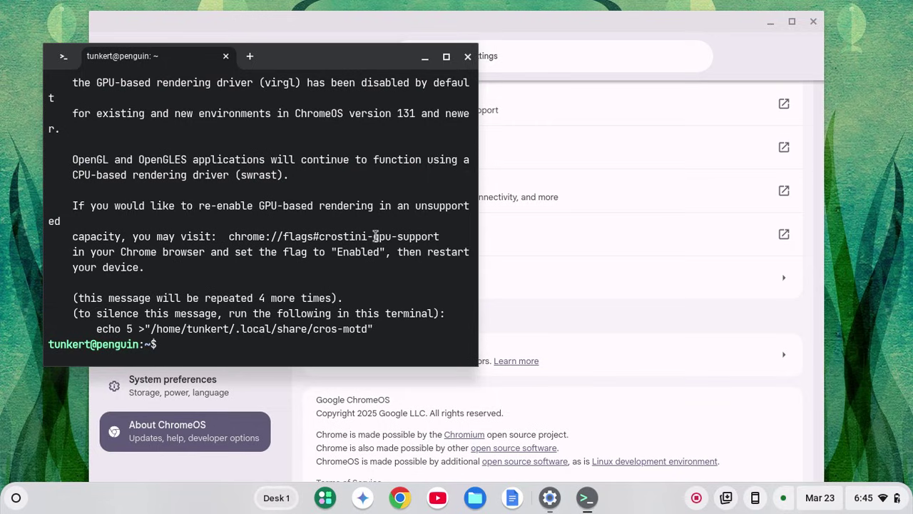
type("sudo apt-get upd")
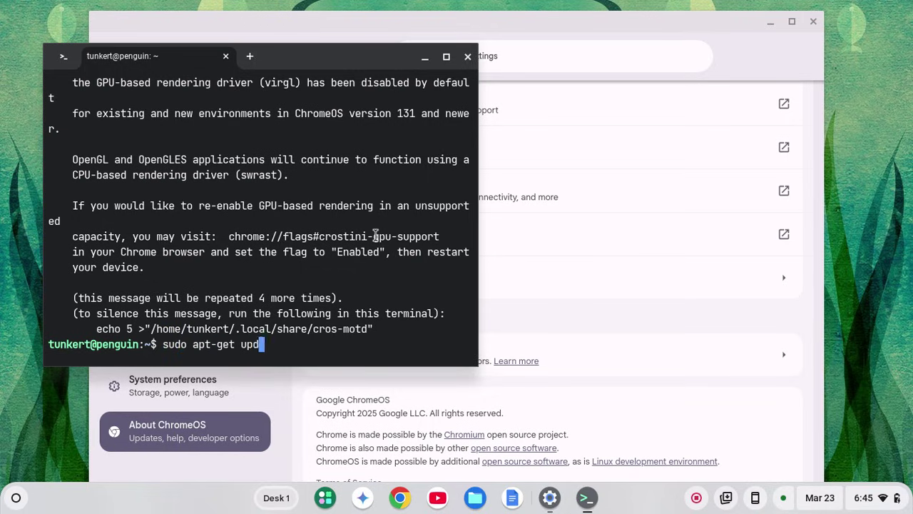
type("ate && su")
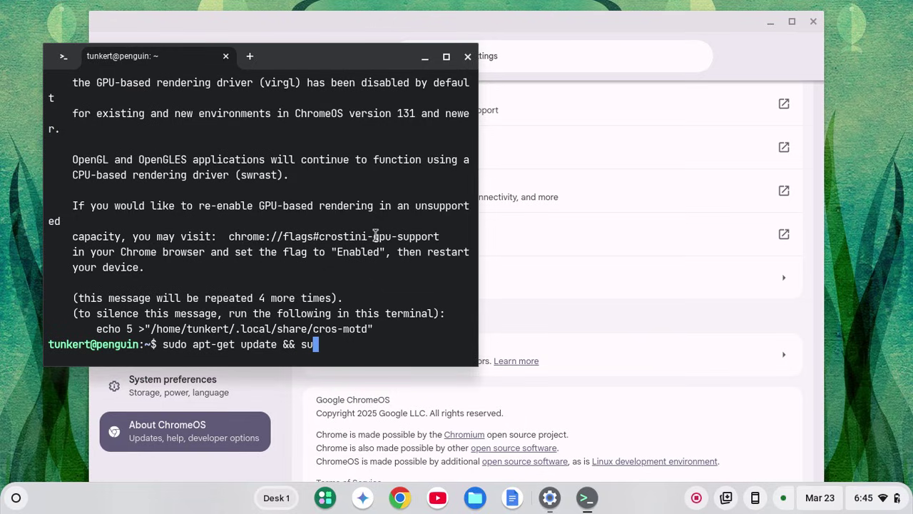
type("do apt-get d")
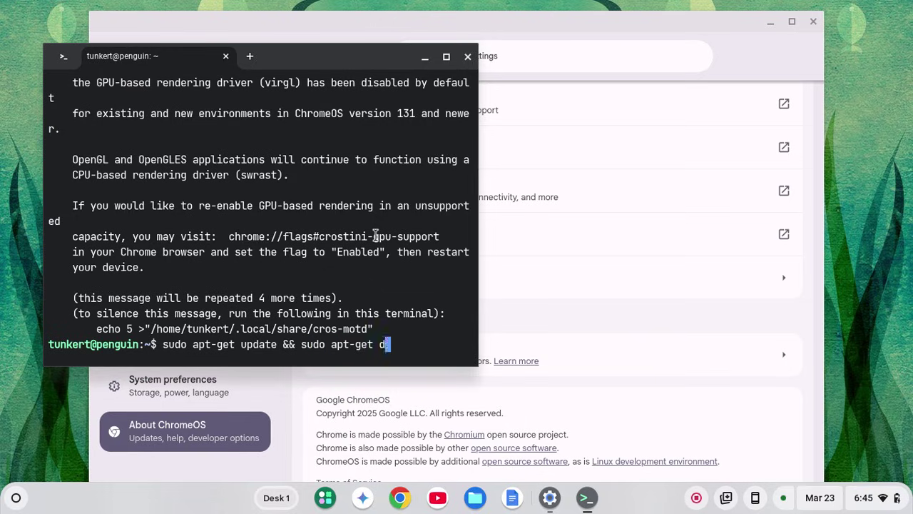
type("ist-upgrade -y")
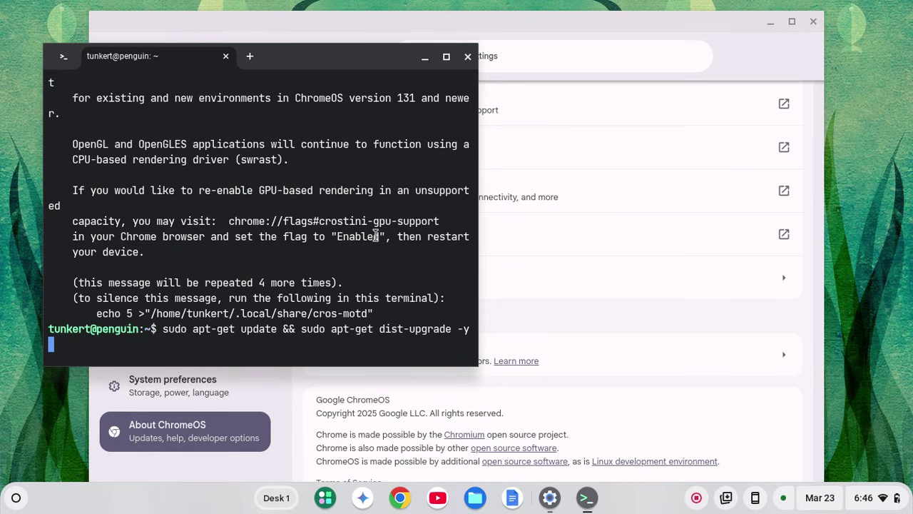
key("Return")
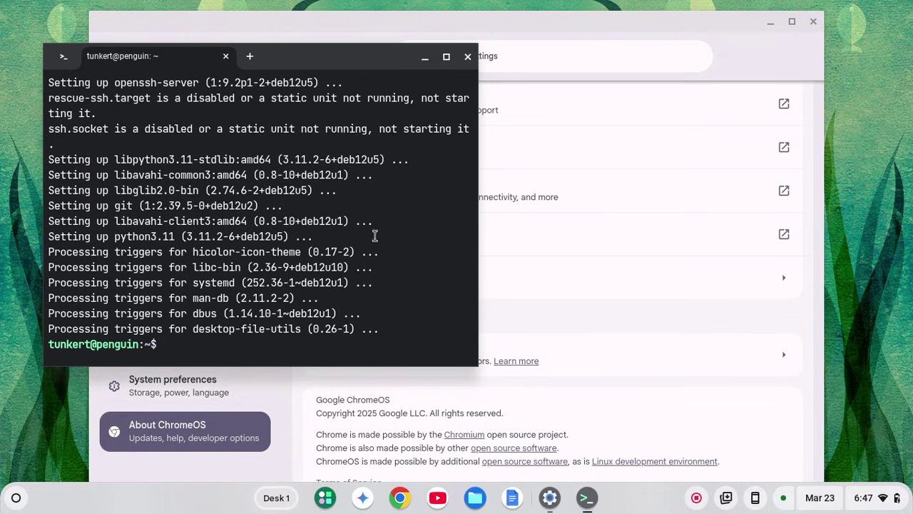
- Pin Terminal to the shelf and close the Settings window
right_click(590, 498)
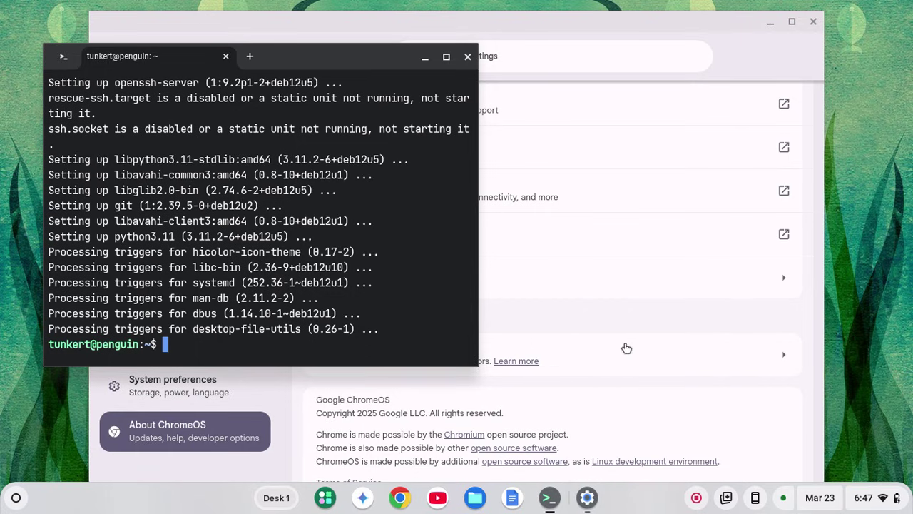
left_click(813, 22)
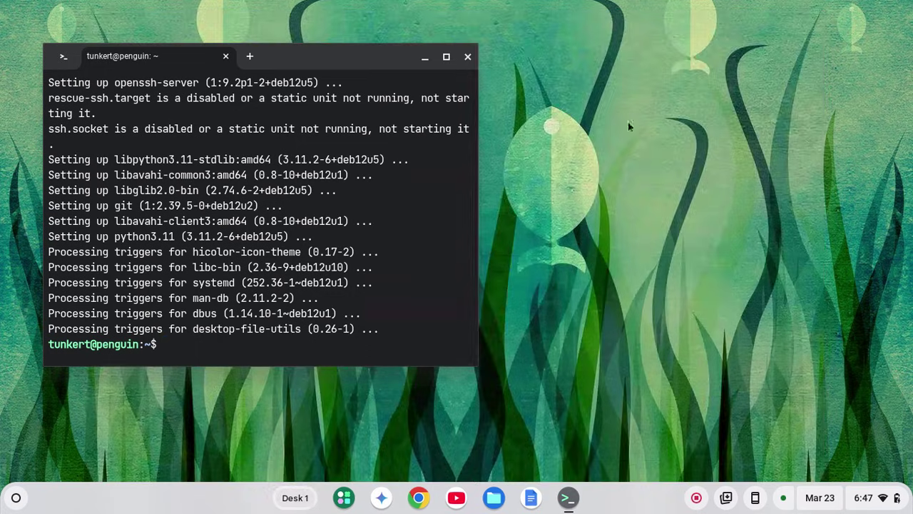
- Maximize the cleared terminal window and enlarge its text
left_click(446, 57)
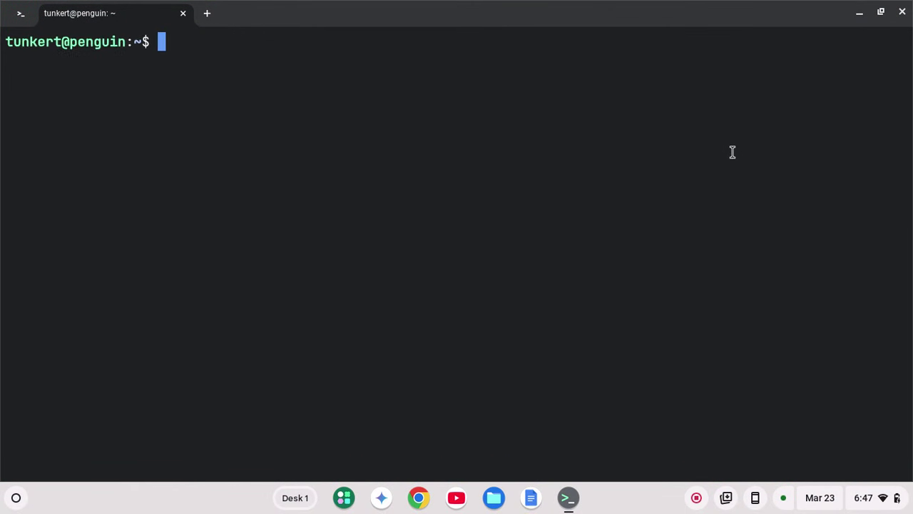
key("ctrl+equal")
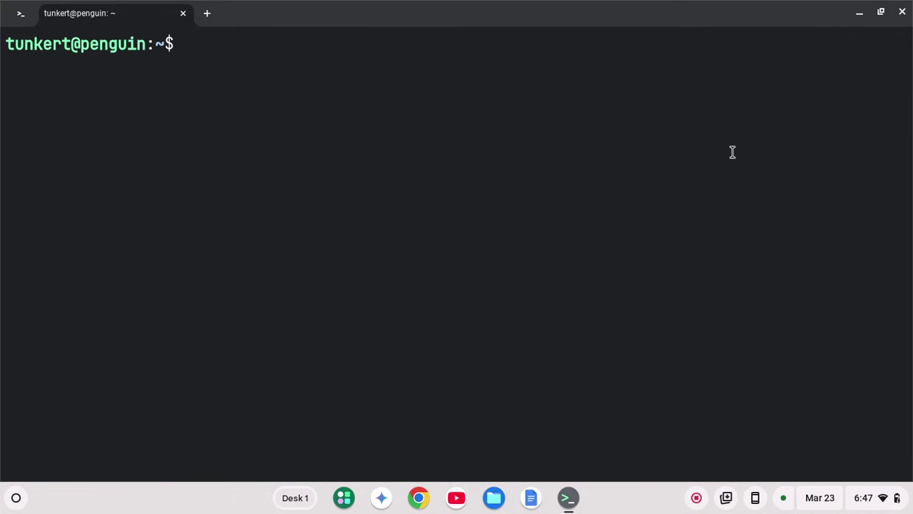
- Check whether the vim and nano editors are installed by launching each one, quitting vim with ":q"
type("vim")
key("Return")
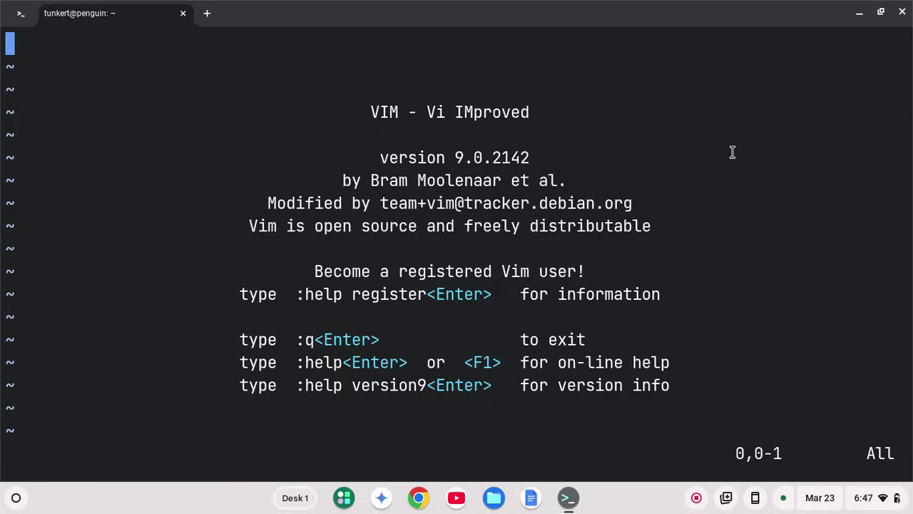
type(":q")
key("Return")
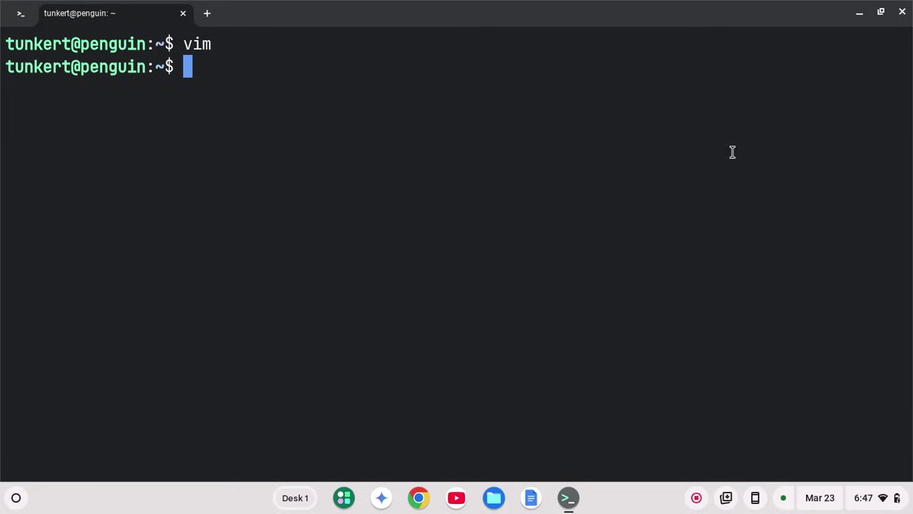
type("nano")
key("Return")
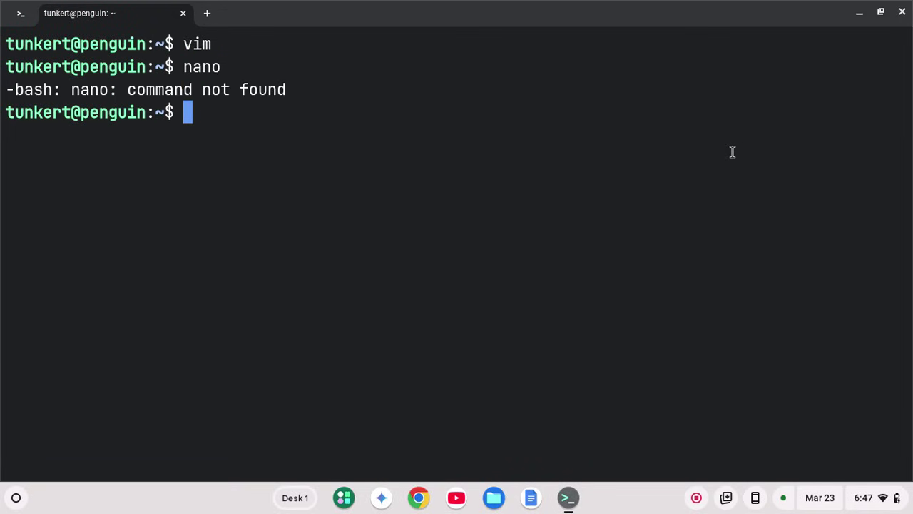
type("sudo aptge")
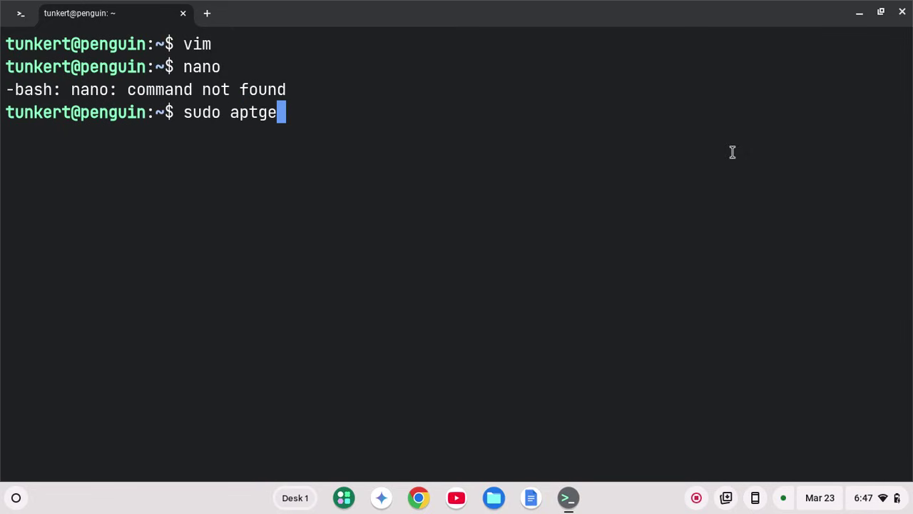
key("BackSpace")
key("BackSpace")
type("-get install")
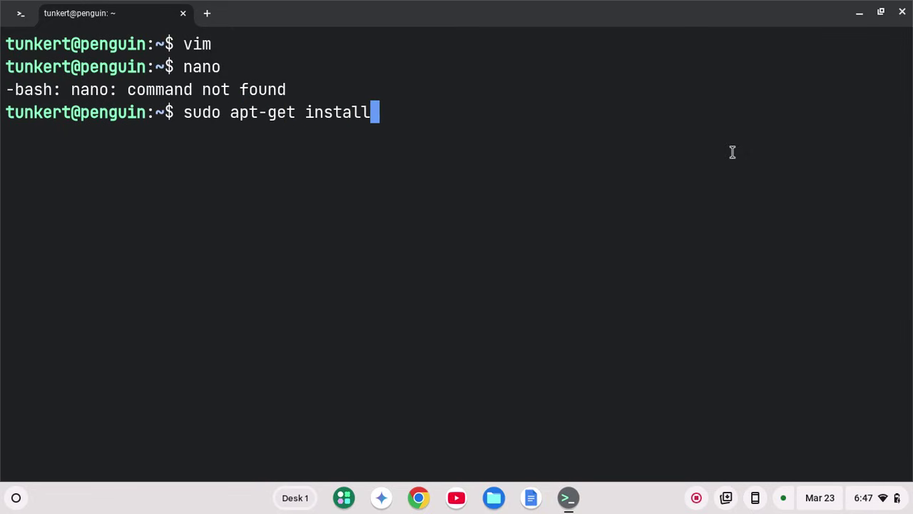
type(" nano")
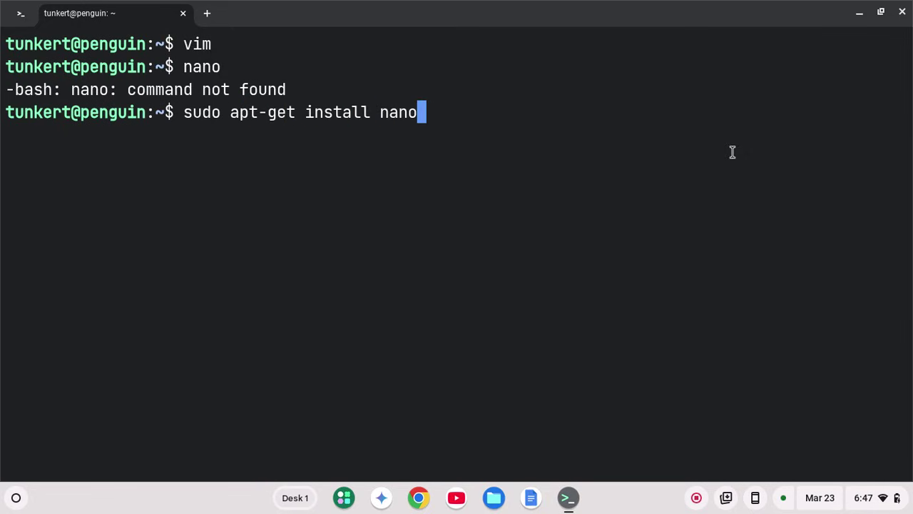
key("BackSpace")
key("BackSpace")
key("BackSpace")
key("BackSpace")
key("BackSpace")
key("BackSpace")
key("BackSpace")
key("BackSpace")
key("BackSpace")
key("BackSpace")
key("BackSpace")
key("BackSpace")
key("BackSpace")
key("BackSpace")
key("BackSpace")
key("BackSpace")
key("BackSpace")
key("BackSpace")
key("BackSpace")
key("BackSpace")
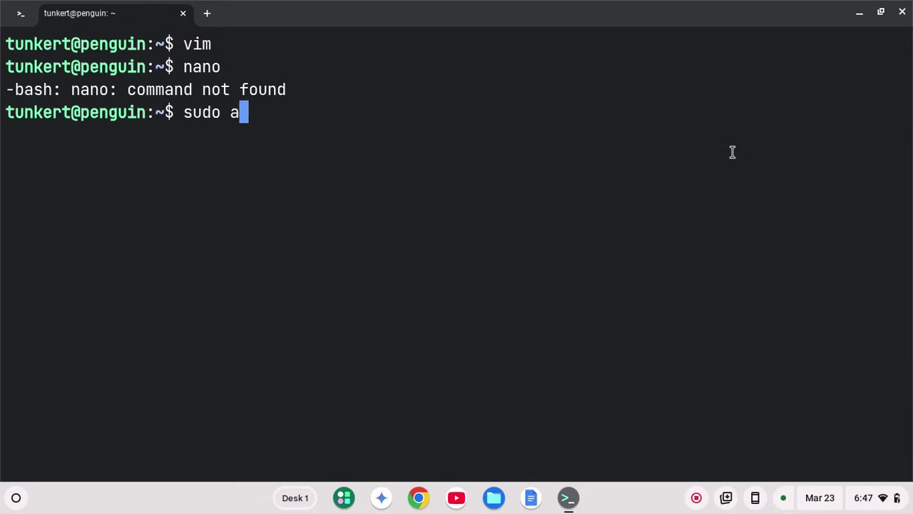